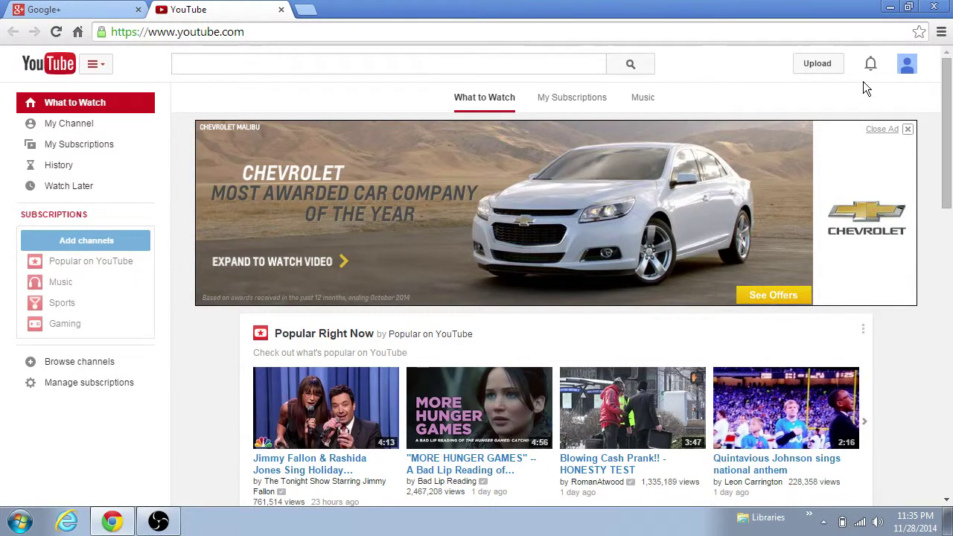
# Open the account menu to see the single Youtube GOD channel with 0 subscribers
pyautogui.click(908, 69)
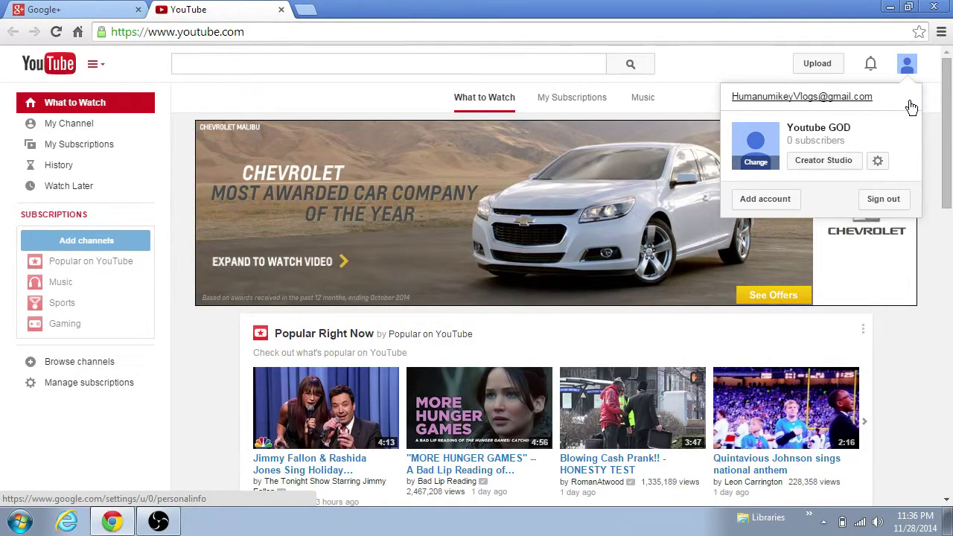
# Go from YouTube settings to the page listing all channels on the account
pyautogui.click(879, 163)
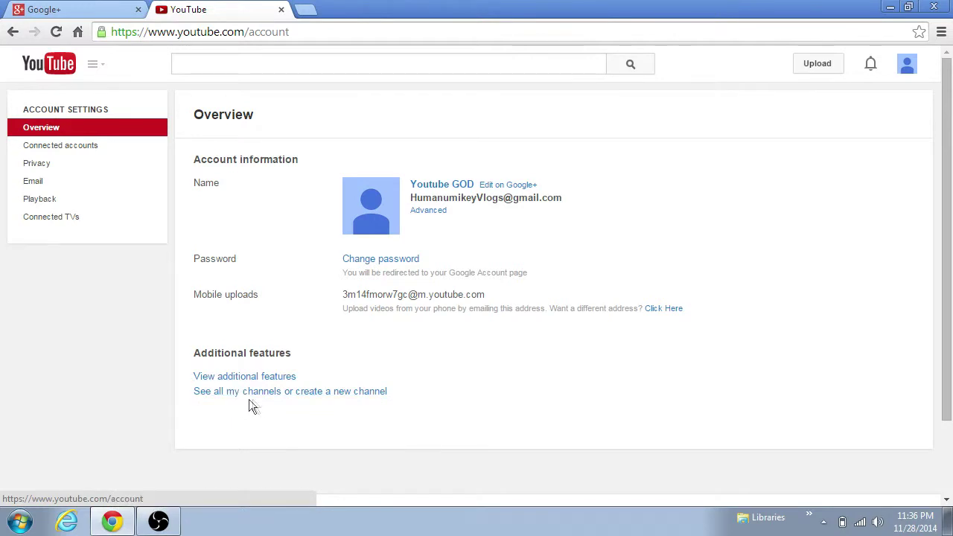
pyautogui.click(302, 402)
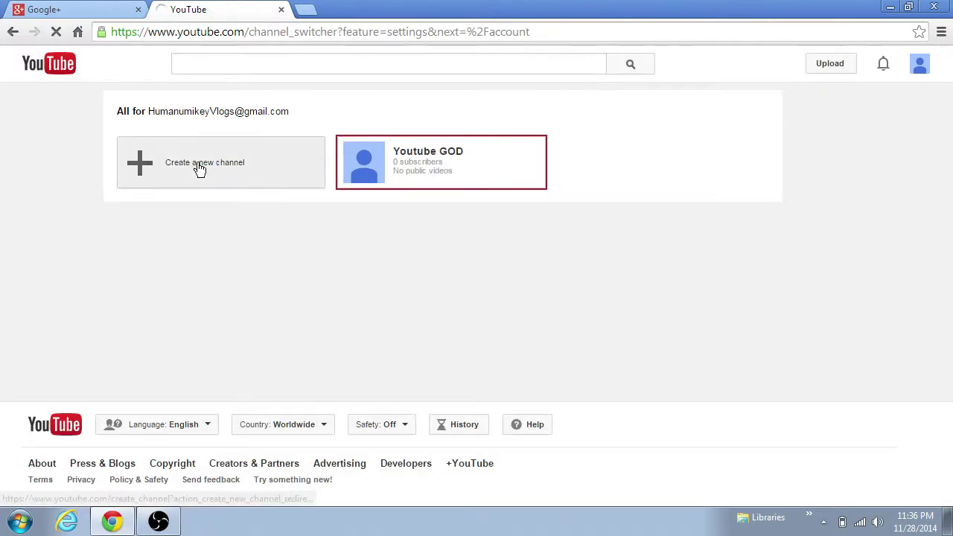
# Create the channel 'Big Ol Sexy Mamma' as a Company, Institution or Organization, accepting the Pages Terms
pyautogui.click(200, 169)
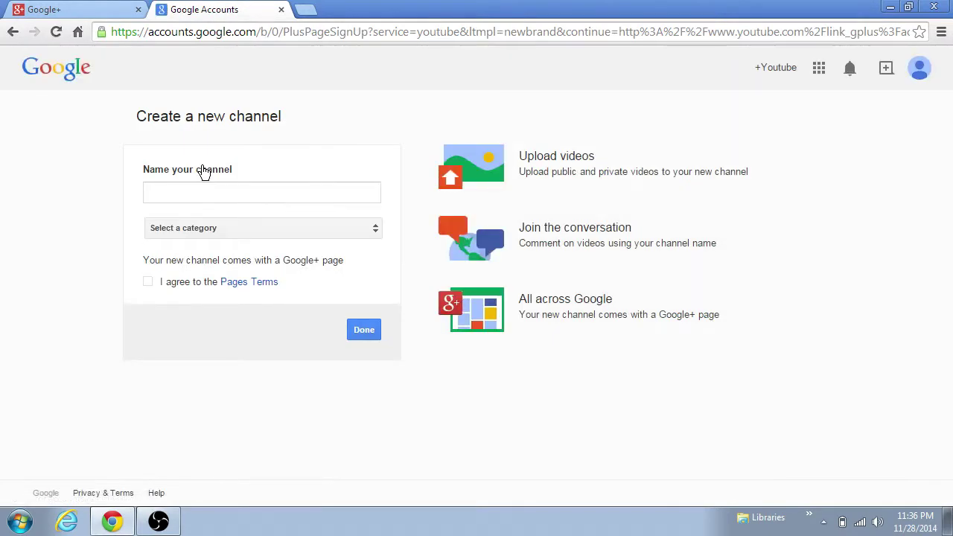
pyautogui.click(205, 188)
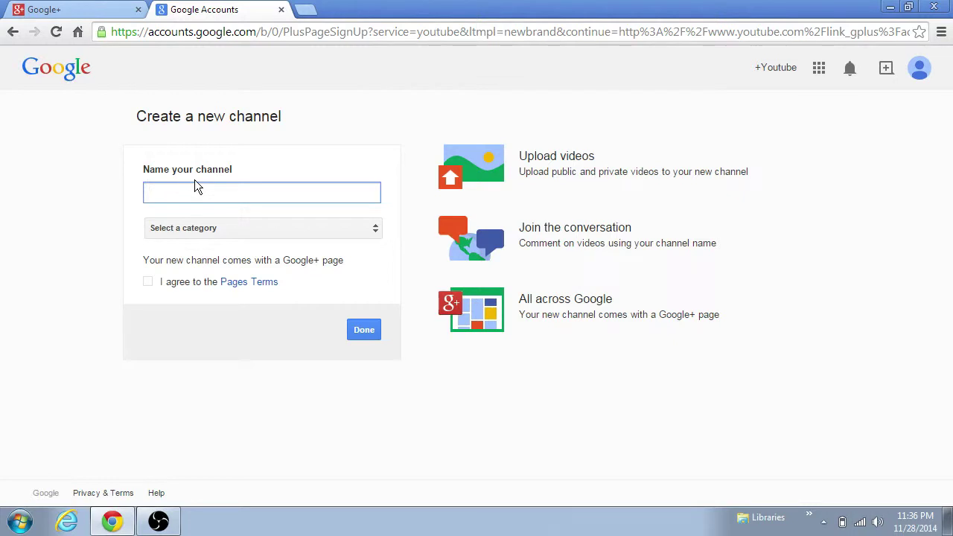
pyautogui.write('Big Ol Sexy M')
pyautogui.write('amma')
pyautogui.click(251, 229)
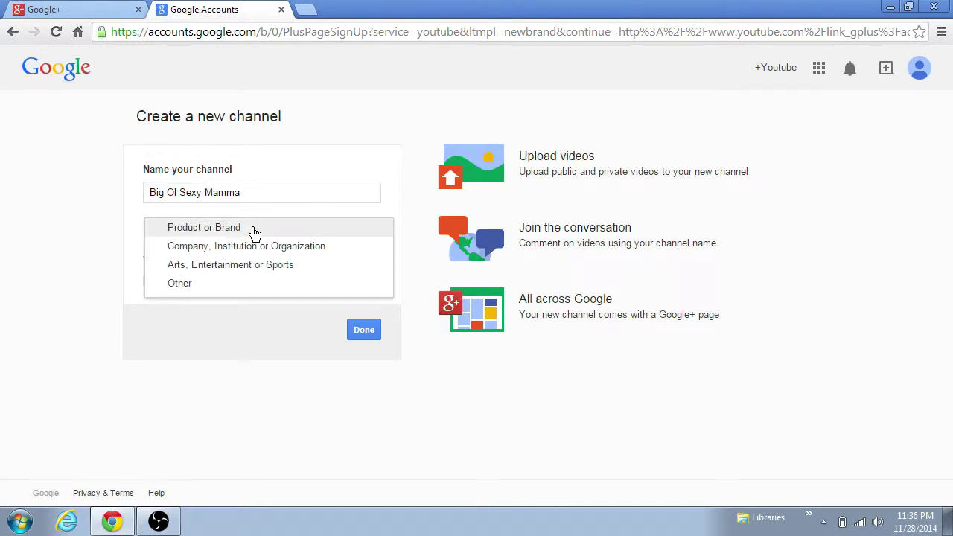
pyautogui.click(289, 247)
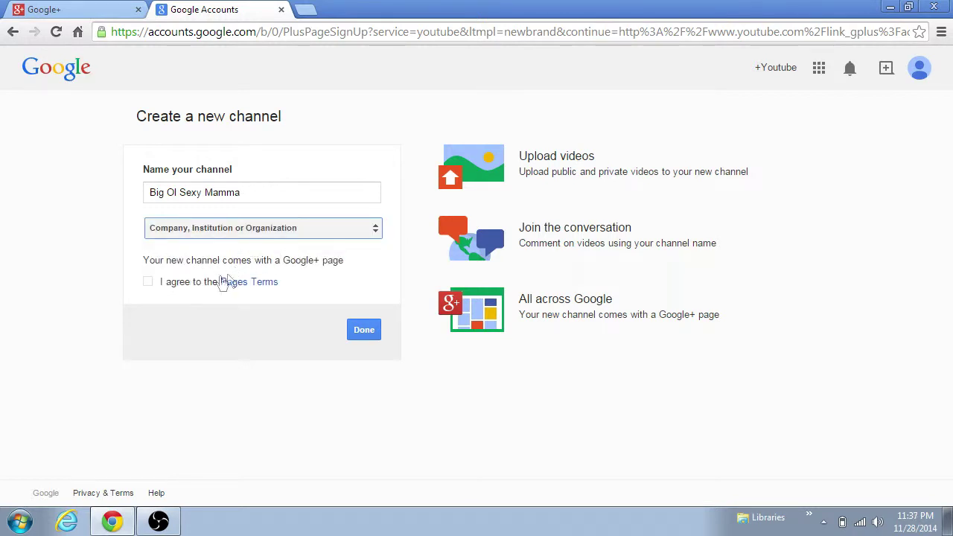
pyautogui.click(148, 283)
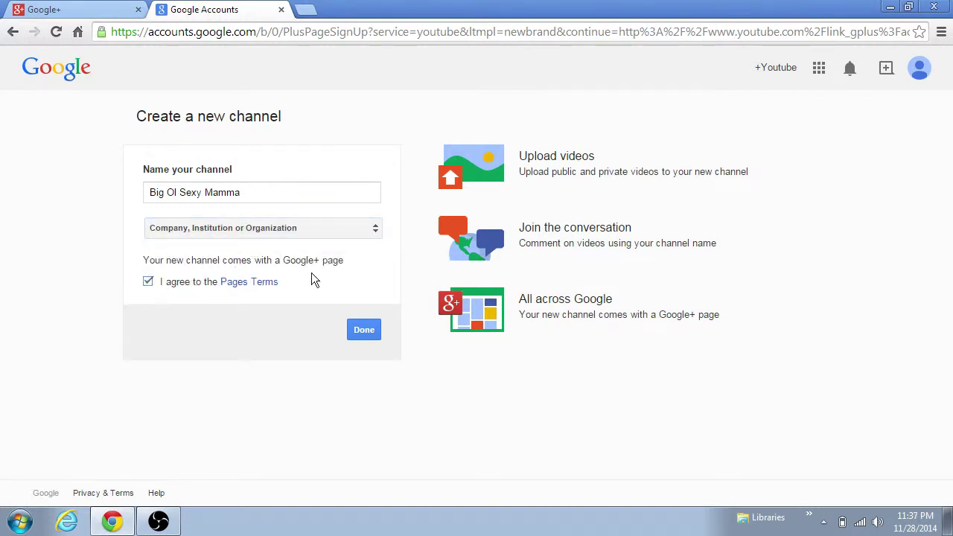
pyautogui.click(364, 332)
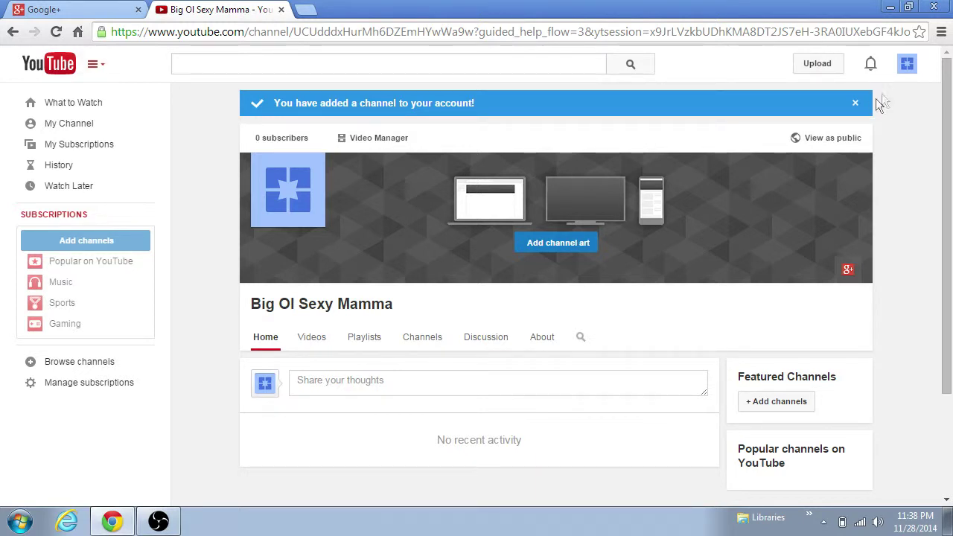
# Open the YouTube settings overview for the Big Ol Sexy Mamma channel
pyautogui.click(908, 65)
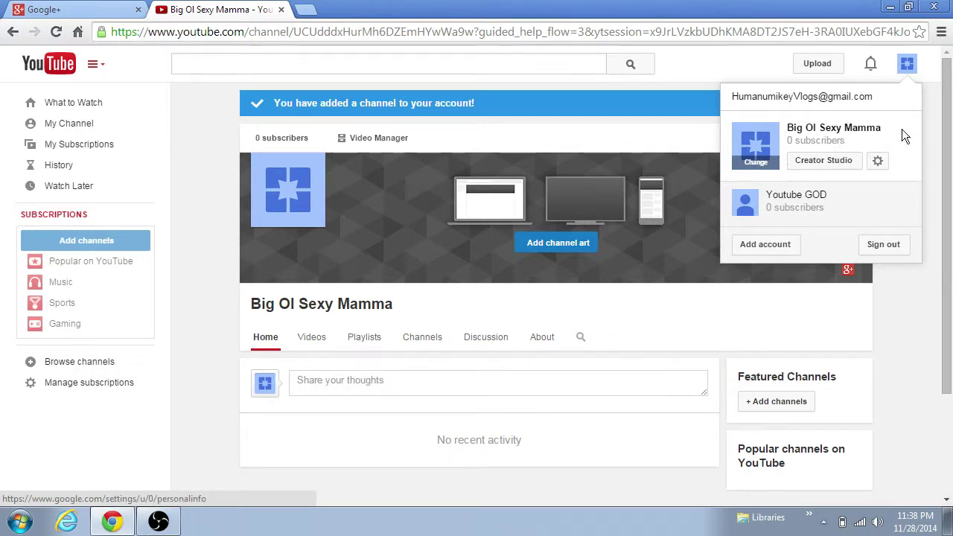
pyautogui.click(878, 163)
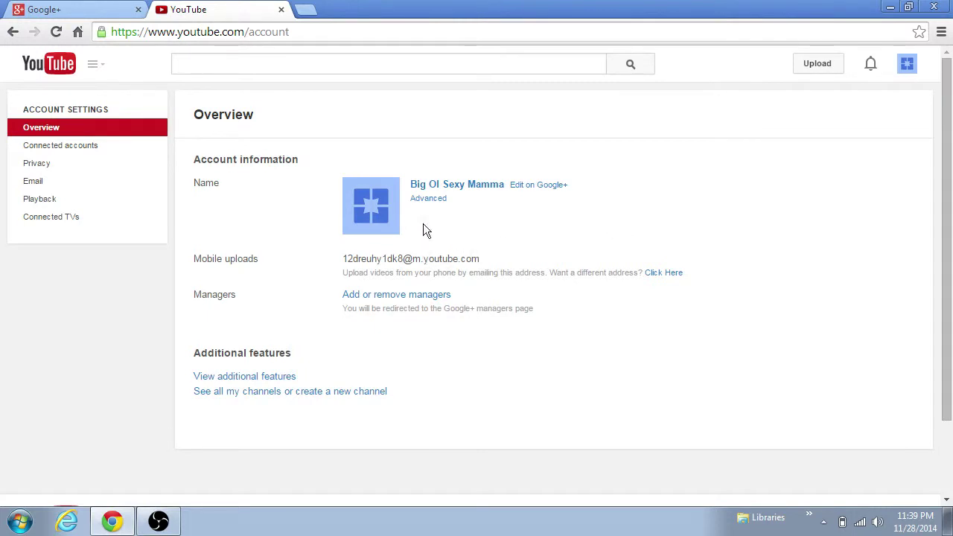
# Start deleting the channel under Advanced settings, re-entering the account password
pyautogui.click(426, 200)
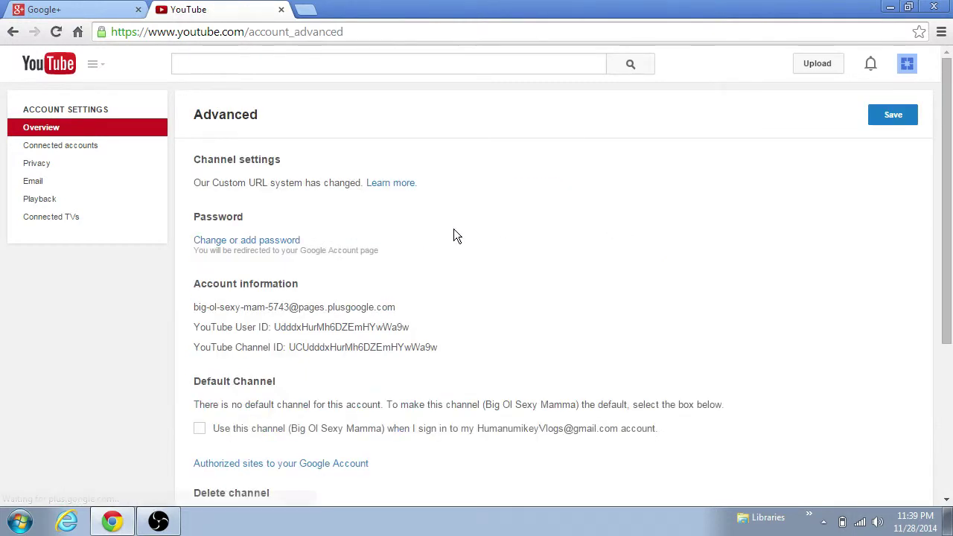
pyautogui.scroll(-2, 454, 228)
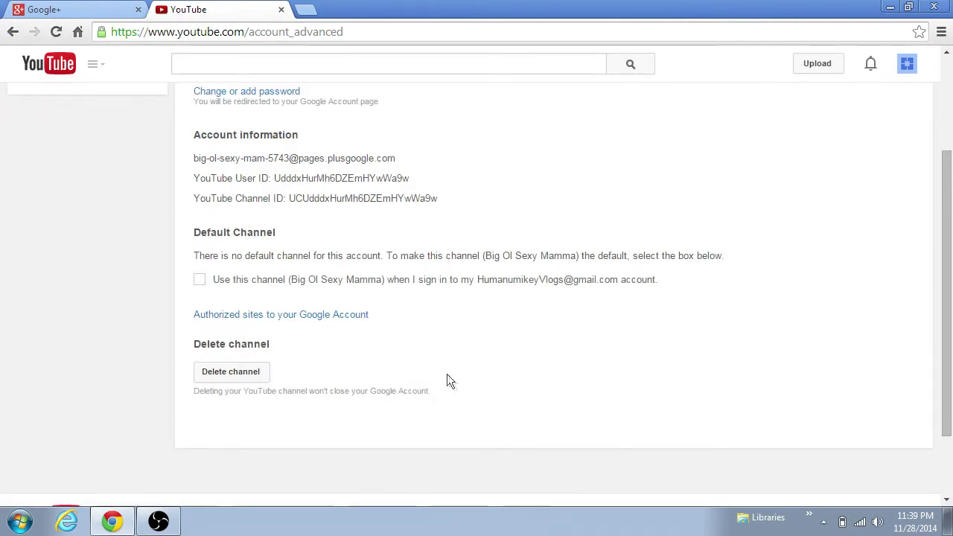
pyautogui.click(240, 372)
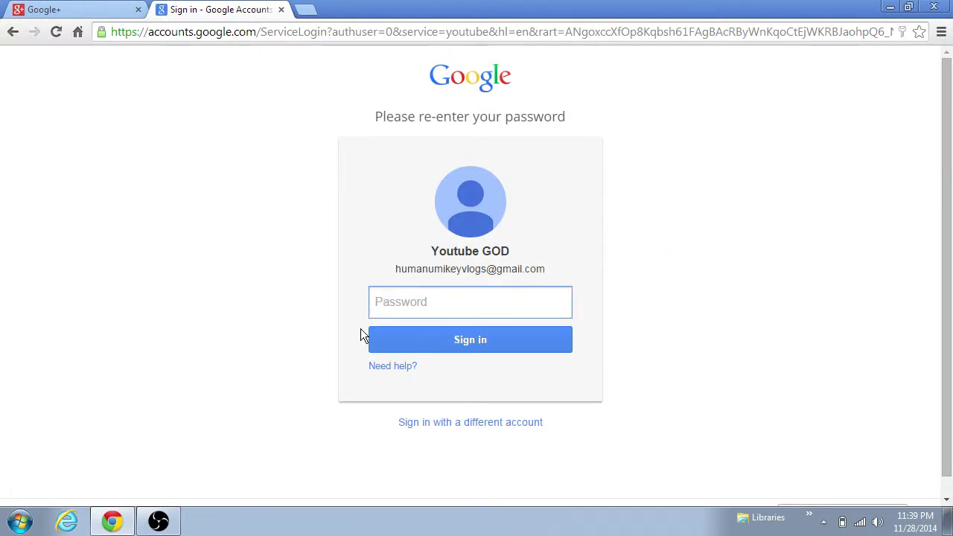
pyautogui.write('**')
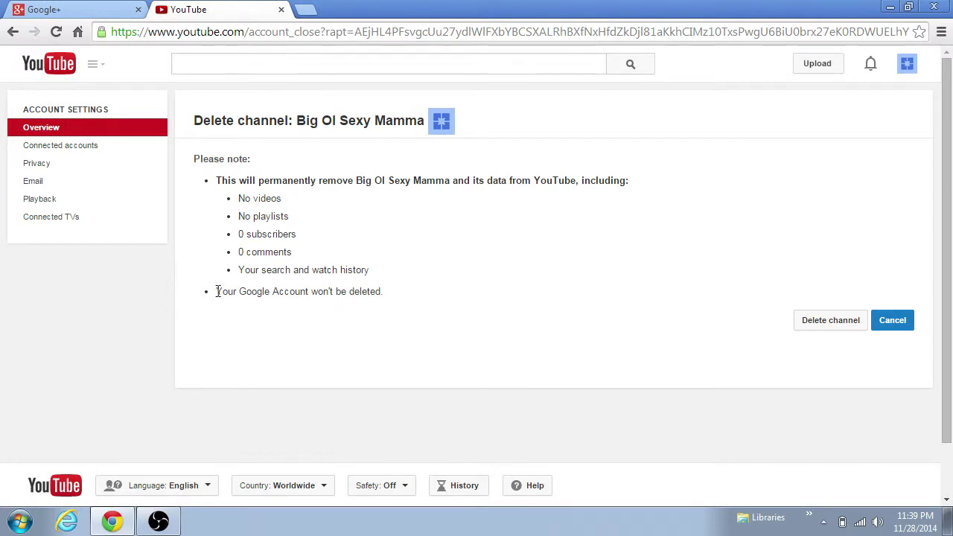
# Review the deletion warning for Big Ol Sexy Mamma and check the channels in the account menu
pyautogui.moveTo(215, 291); pyautogui.dragTo(376, 296)
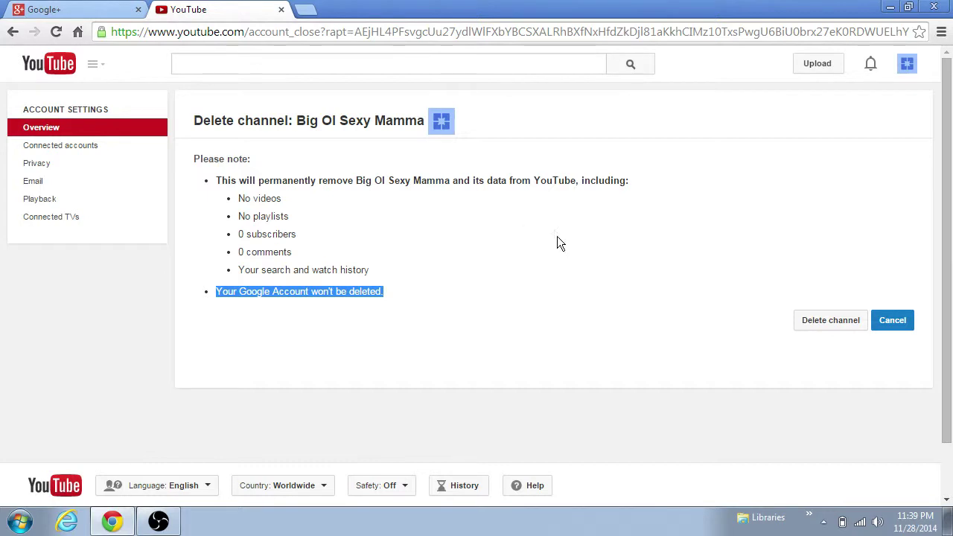
pyautogui.tripleClick(745, 229)
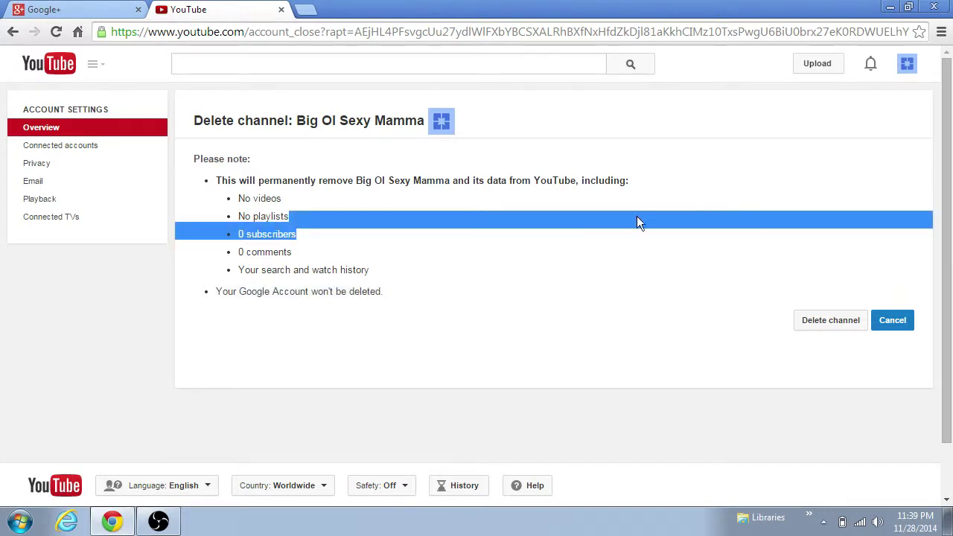
pyautogui.click(637, 247)
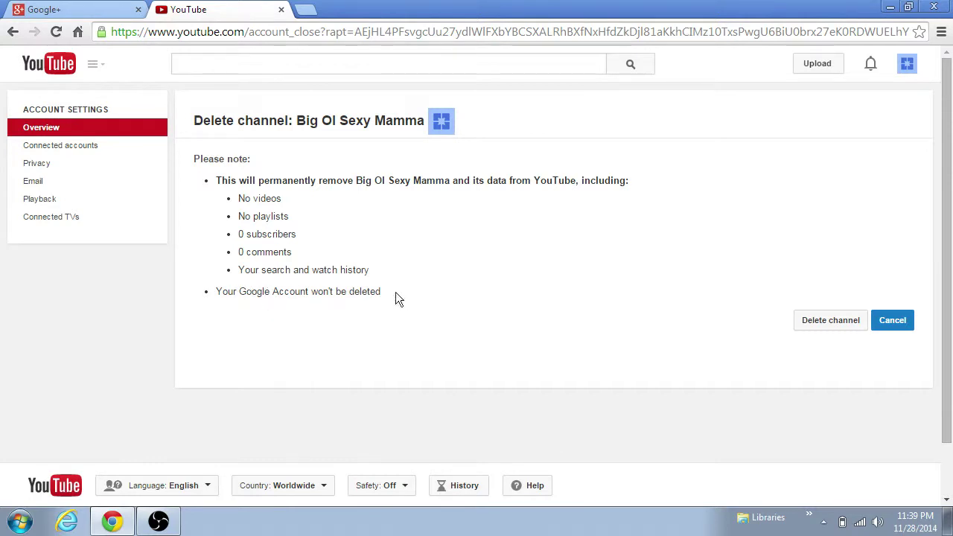
pyautogui.click(907, 64)
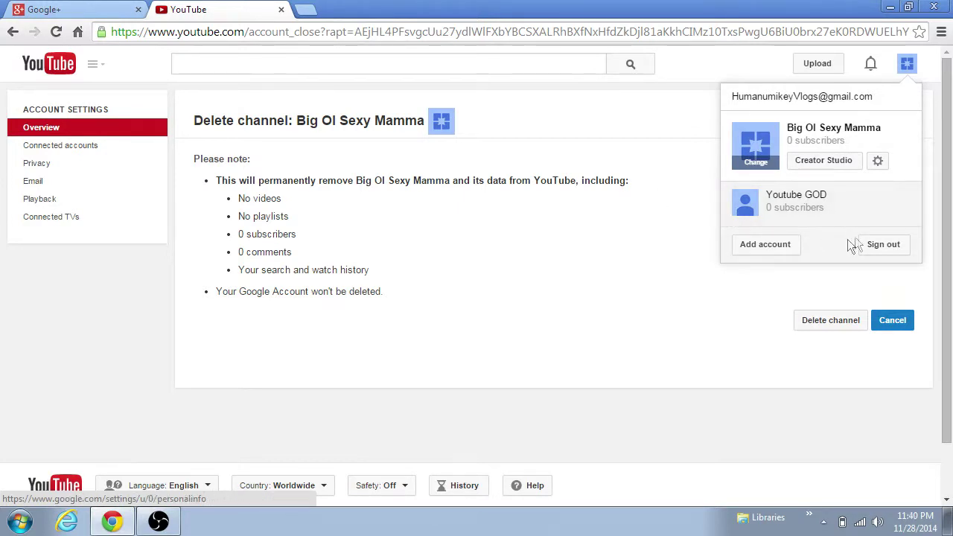
pyautogui.click(665, 190)
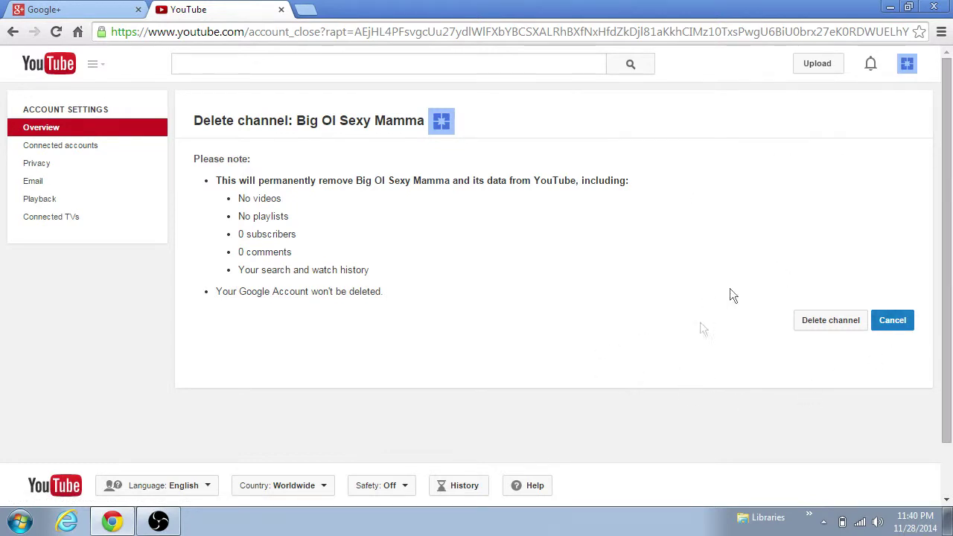
# Permanently delete the Big Ol Sexy Mamma channel, verify it in the account menu, then go to Google+
pyautogui.click(825, 325)
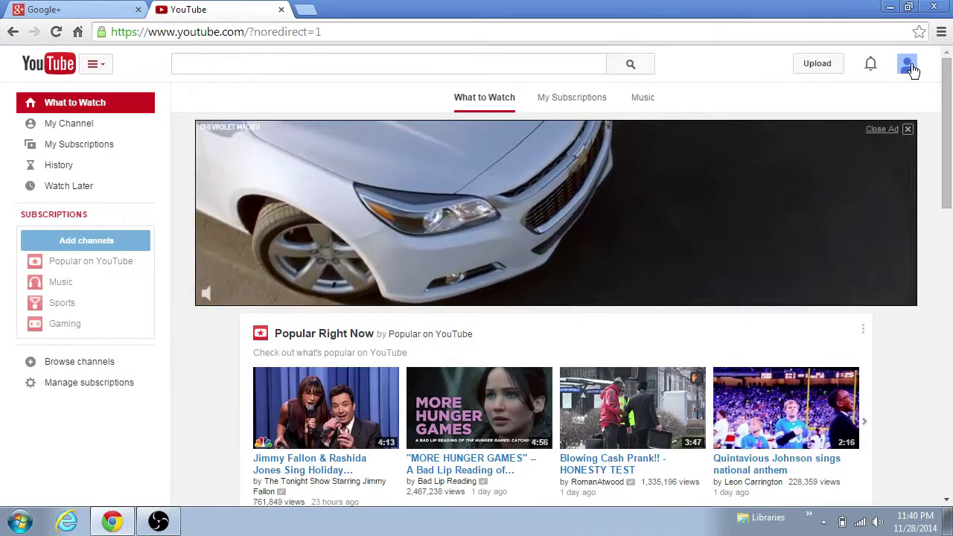
pyautogui.click(907, 66)
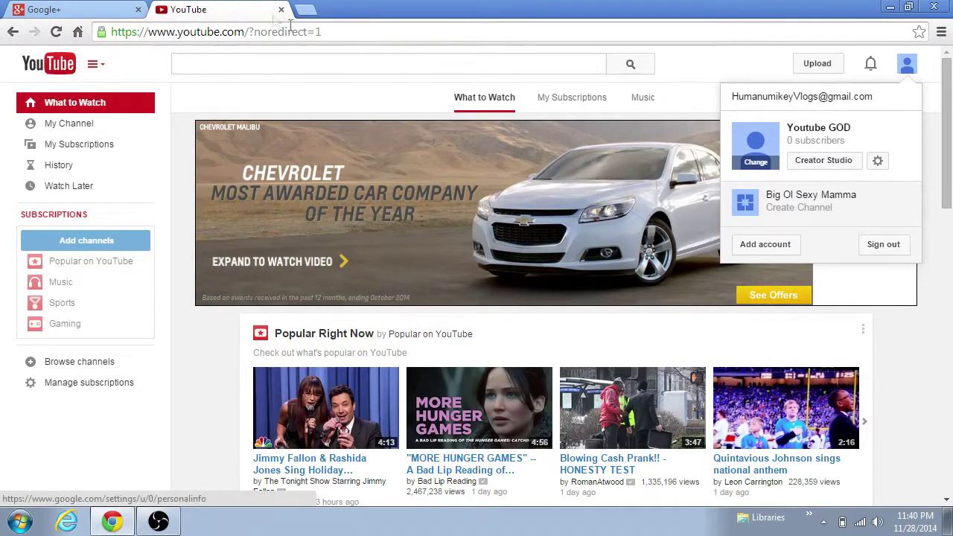
pyautogui.click(80, 14)
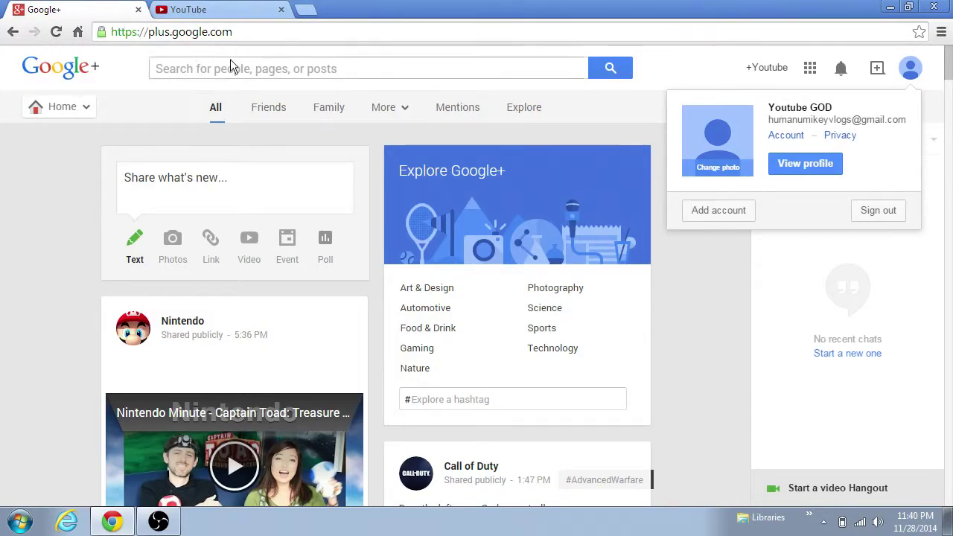
# Open Pages in Google+ and go to the Big Ol Sexy Mamma page's dashboard
pyautogui.click(79, 36)
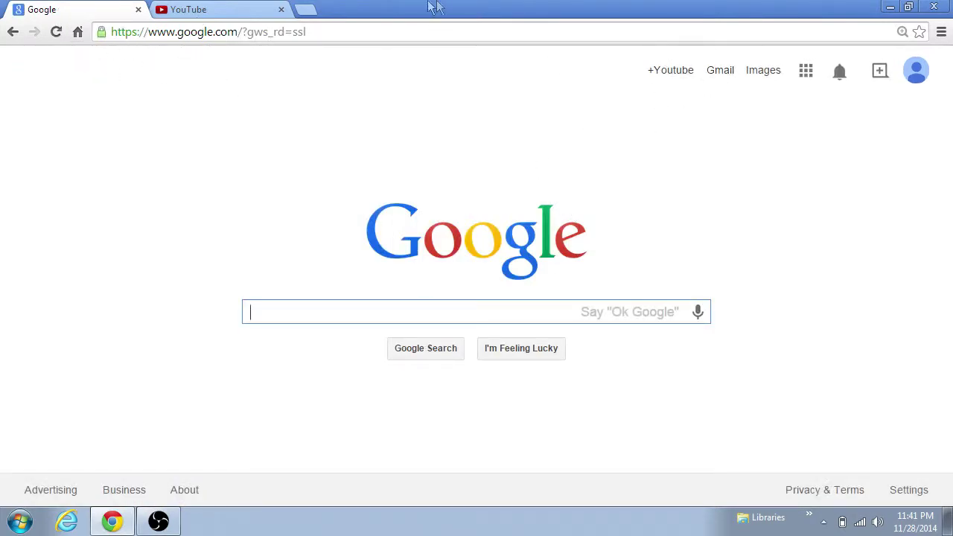
pyautogui.click(668, 70)
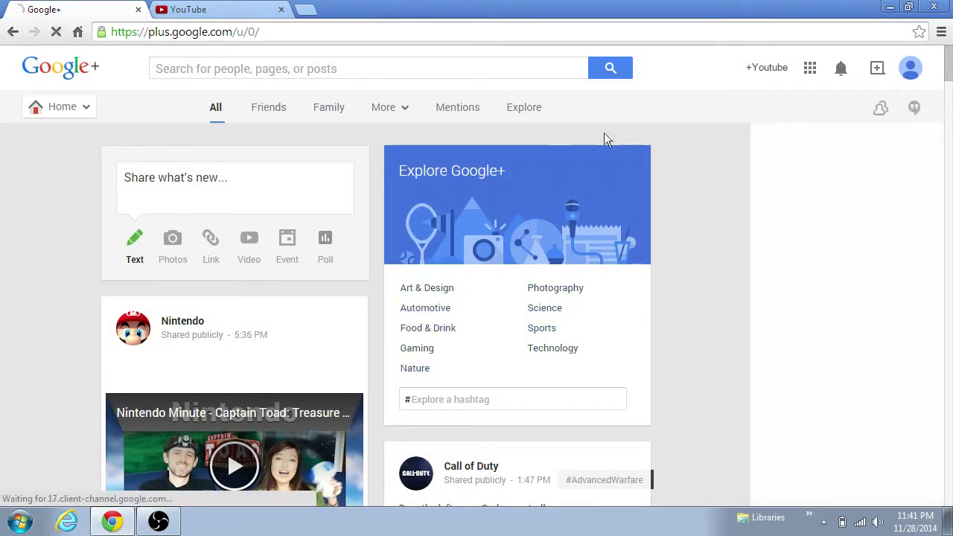
pyautogui.moveTo(85, 116)
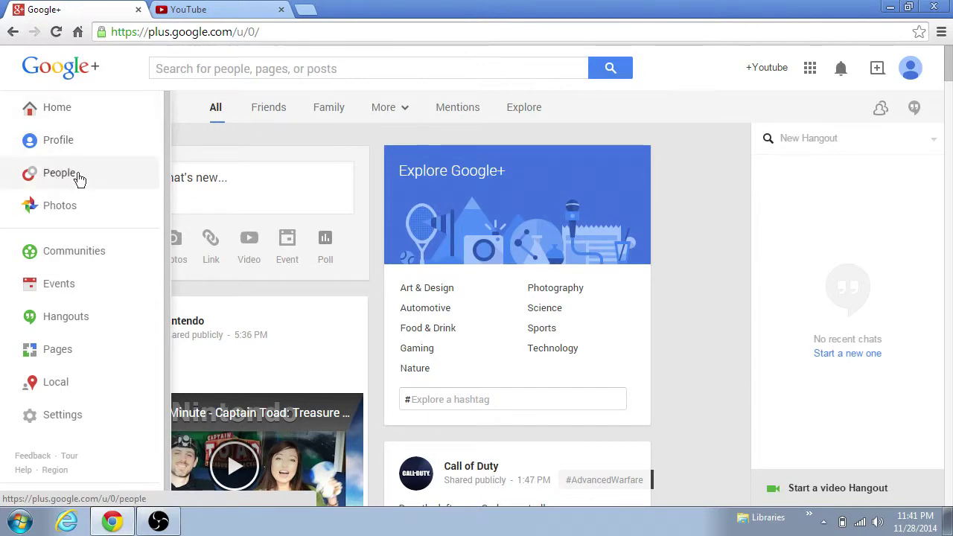
pyautogui.click(64, 358)
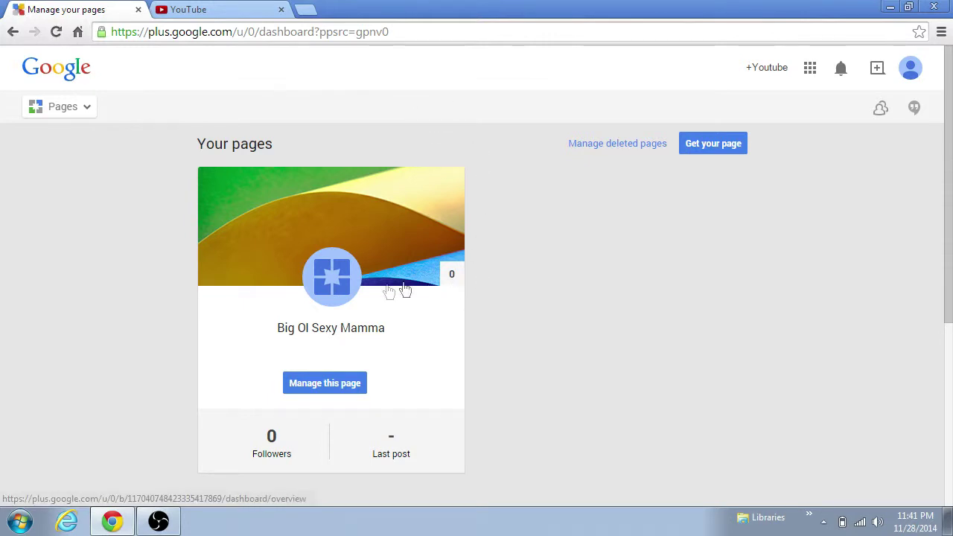
pyautogui.click(327, 289)
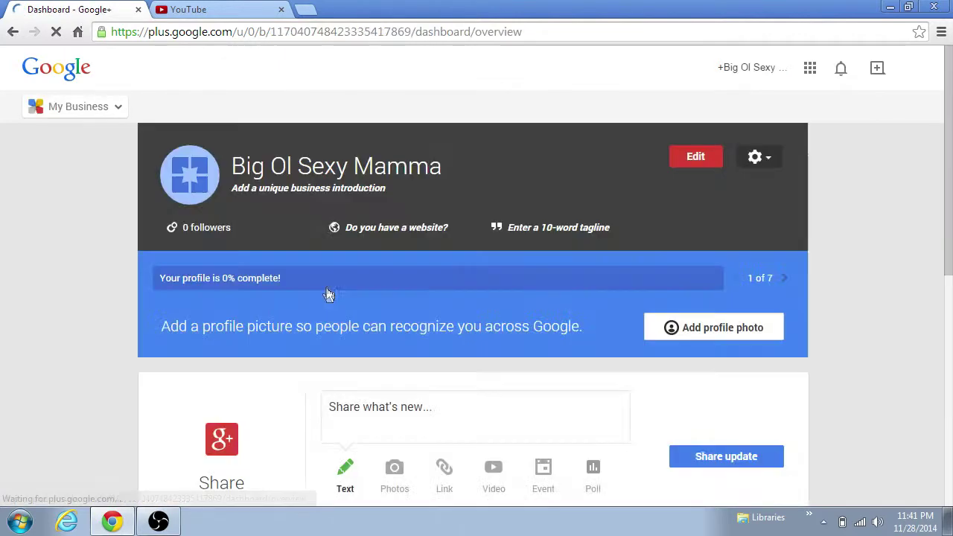
# Choose Delete page at the bottom of the Big Ol Sexy Mamma page settings and confirm
pyautogui.click(760, 158)
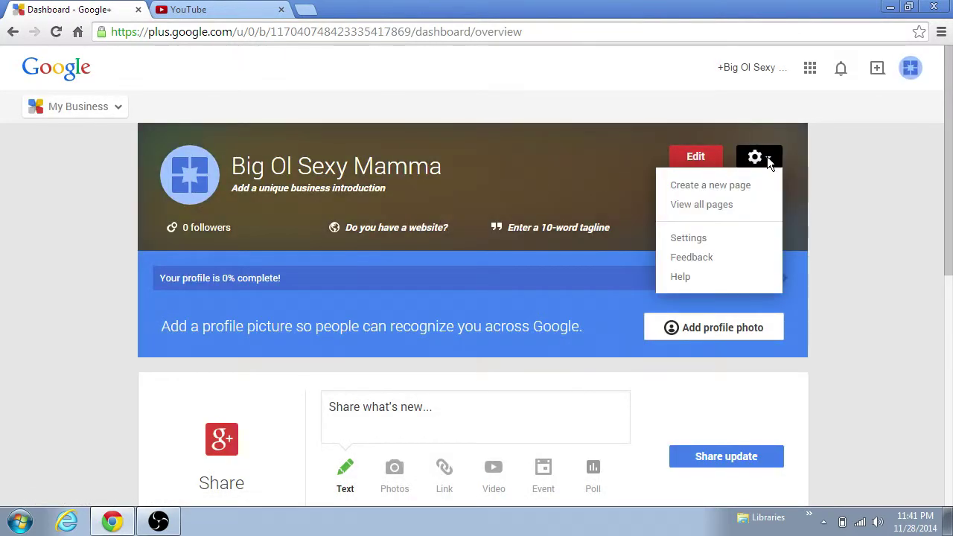
pyautogui.click(733, 237)
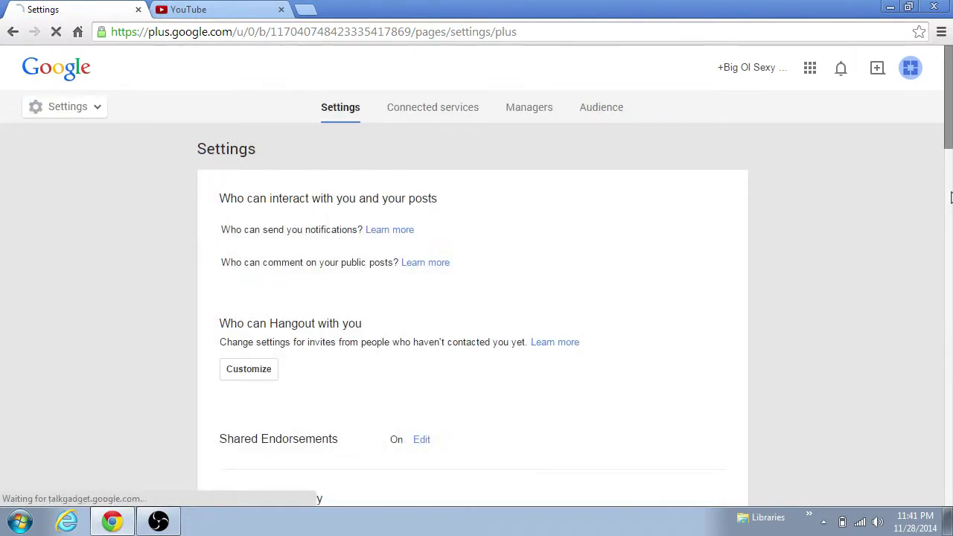
pyautogui.moveTo(948, 130); pyautogui.dragTo(950, 456)
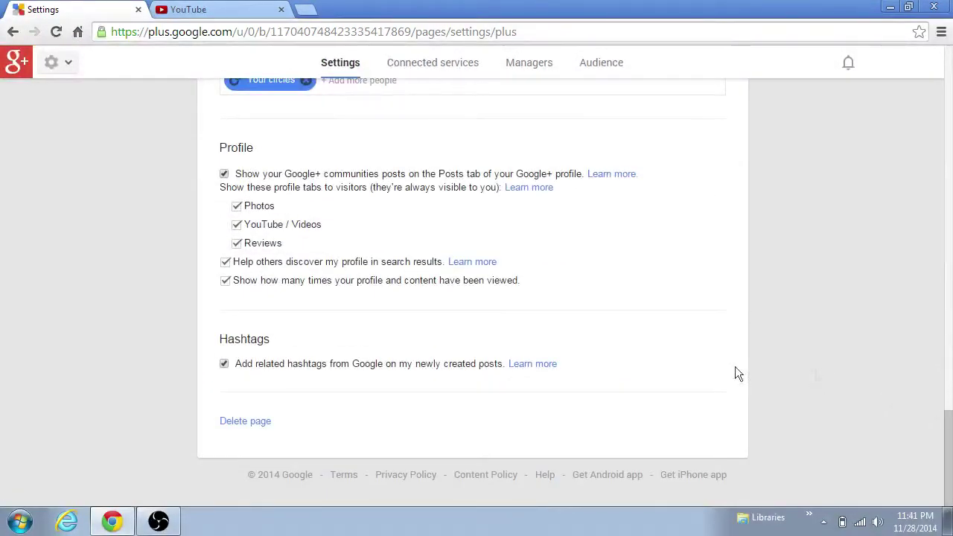
pyautogui.click(243, 423)
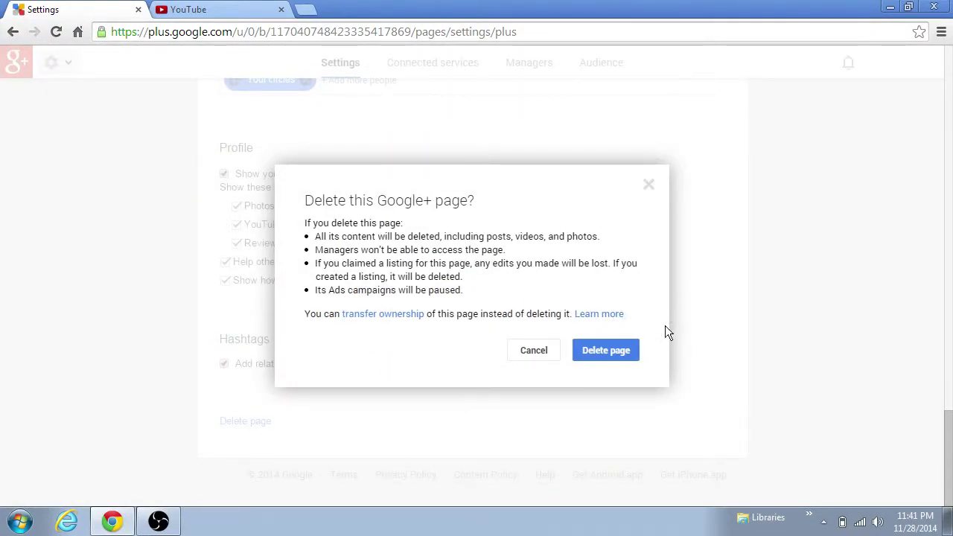
pyautogui.click(616, 348)
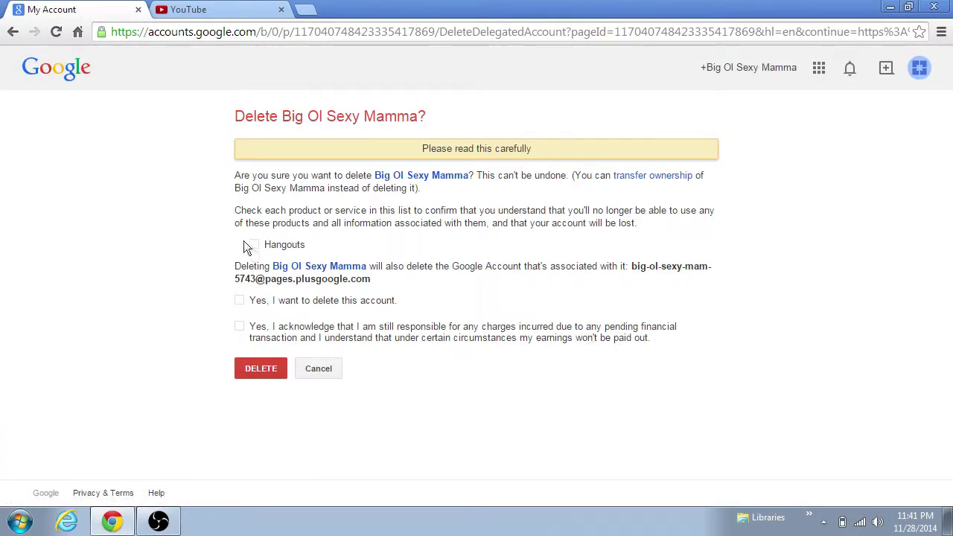
# Acknowledge pending charges, delete the page's linked account, and sign back in to Your pages
pyautogui.click(240, 327)
pyautogui.click(248, 370)
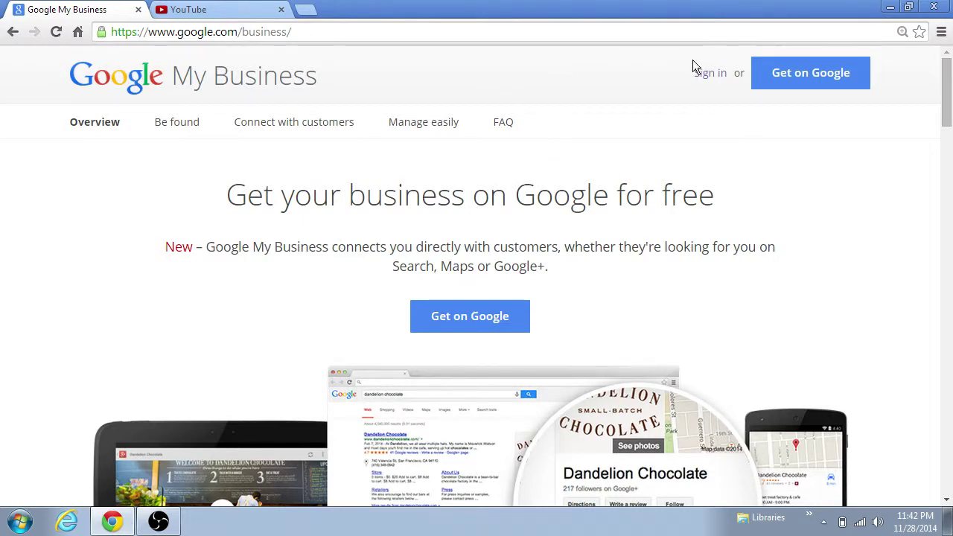
pyautogui.click(711, 74)
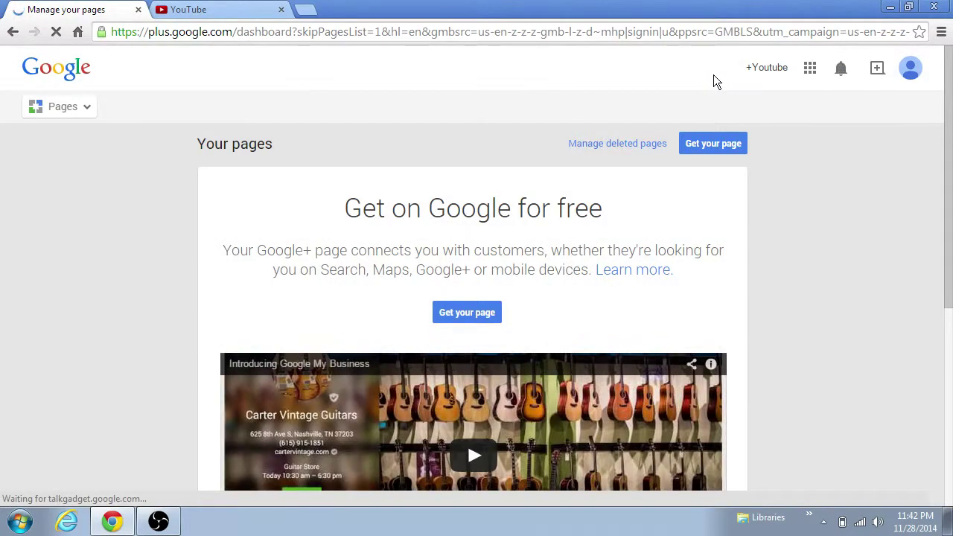
# Reload youtube.com and check the avatar menu, confirming only the Youtube GOD channel is listed
pyautogui.click(235, 10)
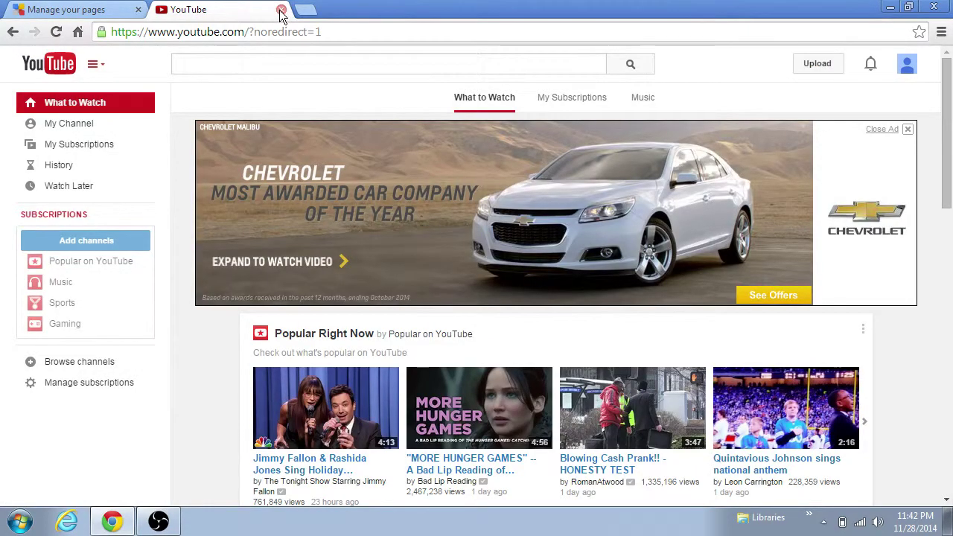
pyautogui.click(907, 64)
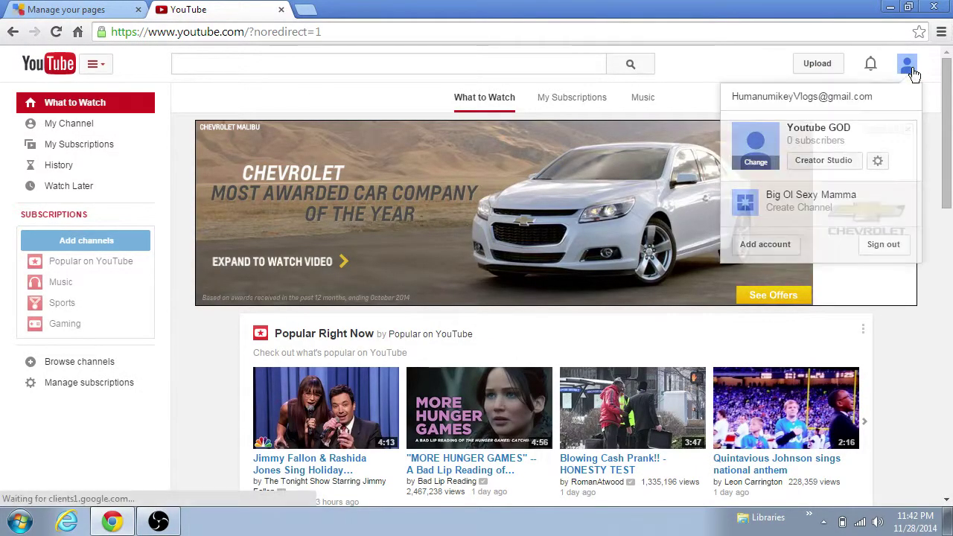
pyautogui.click(281, 10)
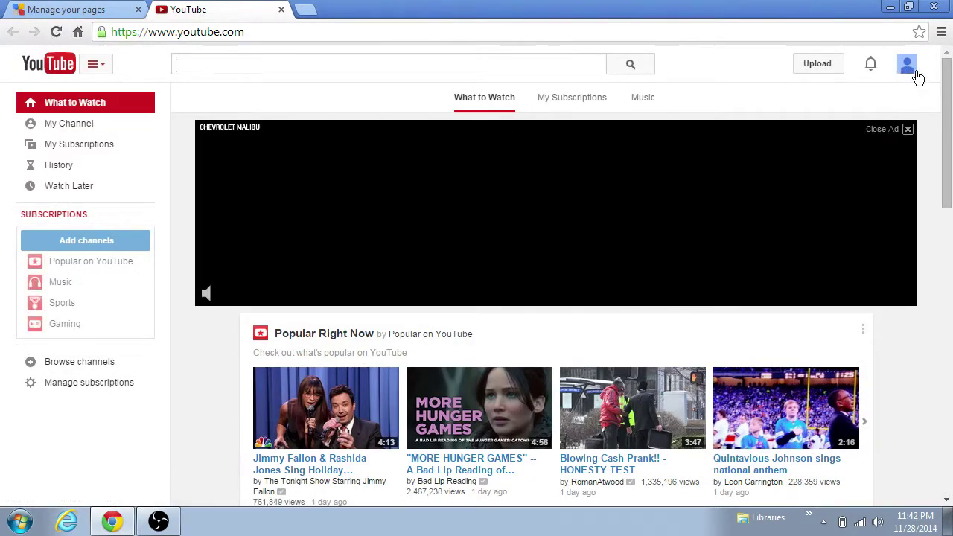
pyautogui.click(907, 65)
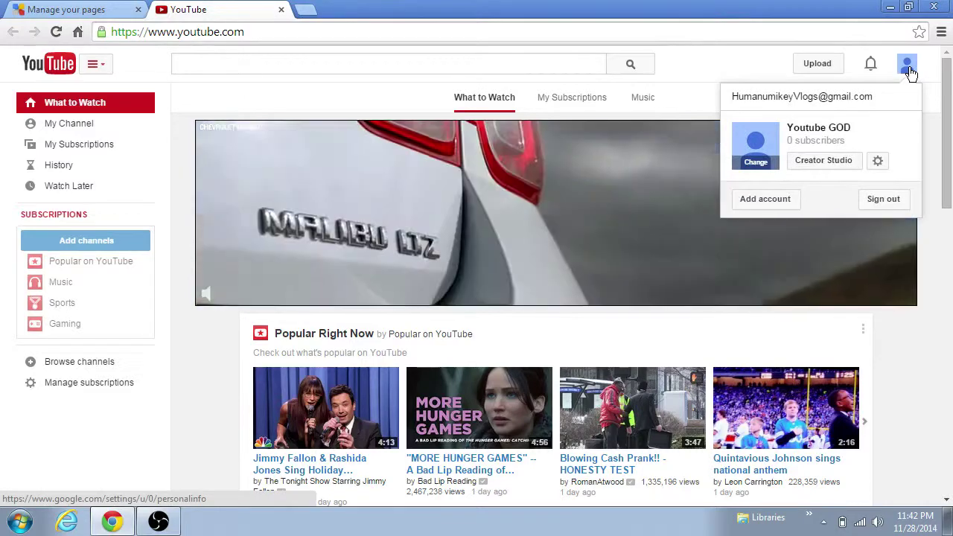